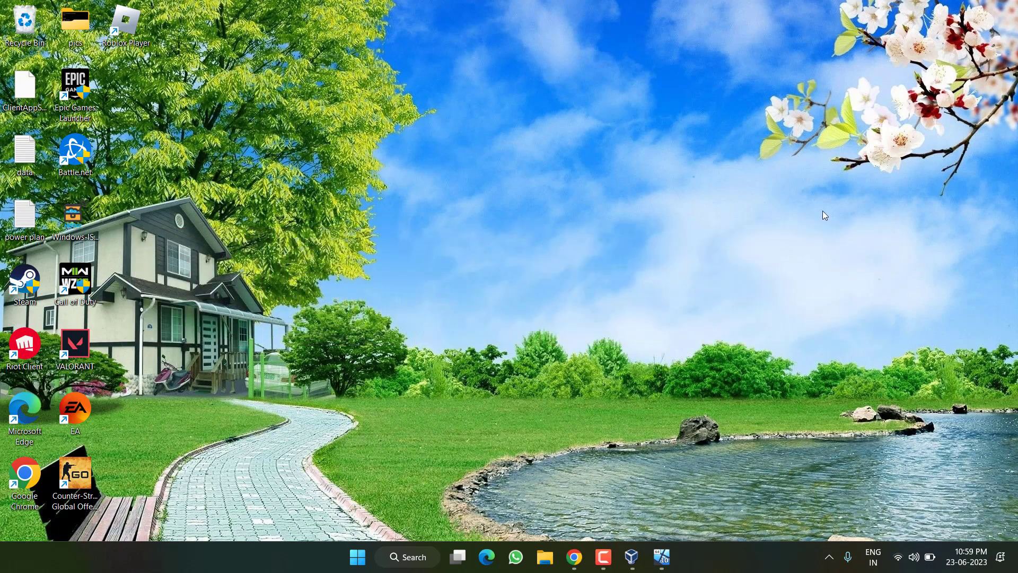
- Search for 'store', launch Microsoft Store and open the Roblox product page
{"action": "key", "text": "super"}
{"action": "type", "text": "store"}
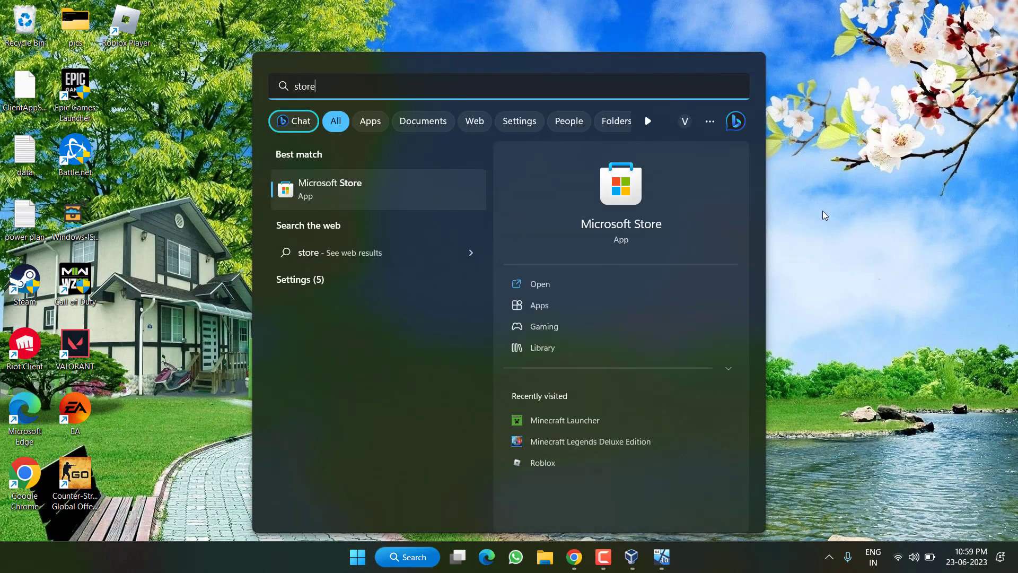
{"action": "left_click", "coordinate": [637, 206]}
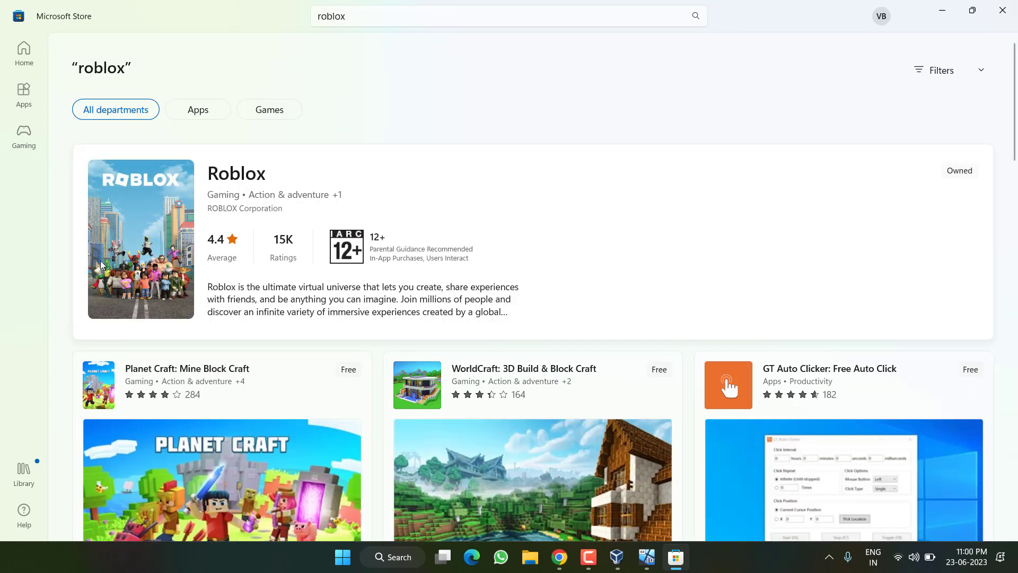
{"action": "left_click", "coordinate": [246, 200]}
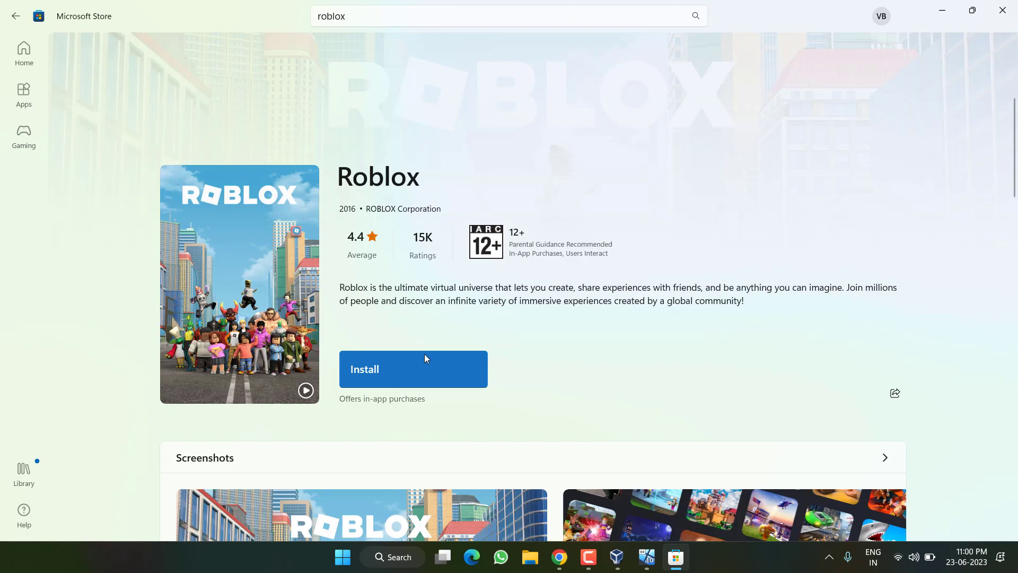
- Close the Store and inspect the RivaTuner and MSI Afterburner tray icon menus
{"action": "left_click", "coordinate": [1002, 10]}
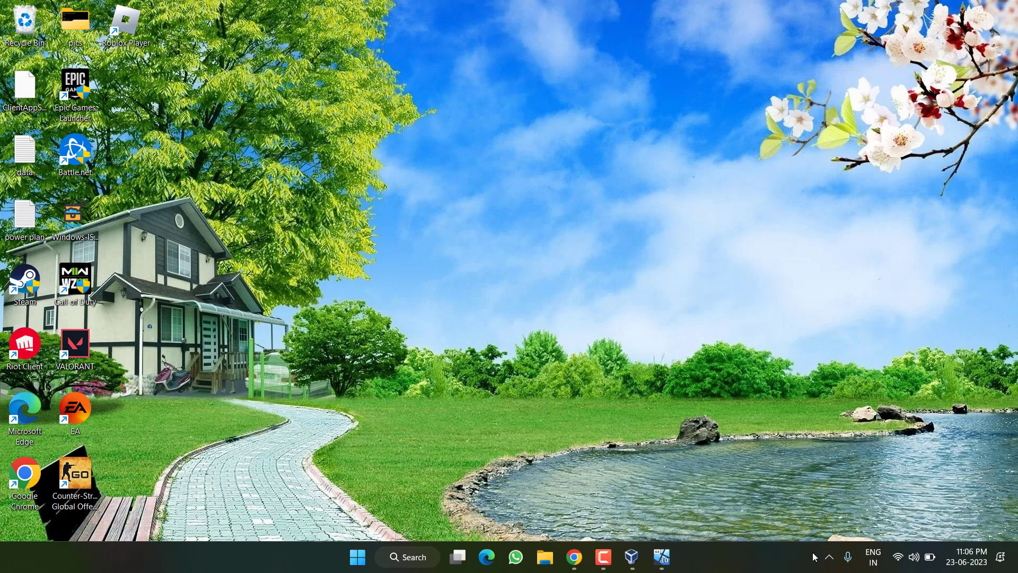
{"action": "left_click", "coordinate": [830, 557]}
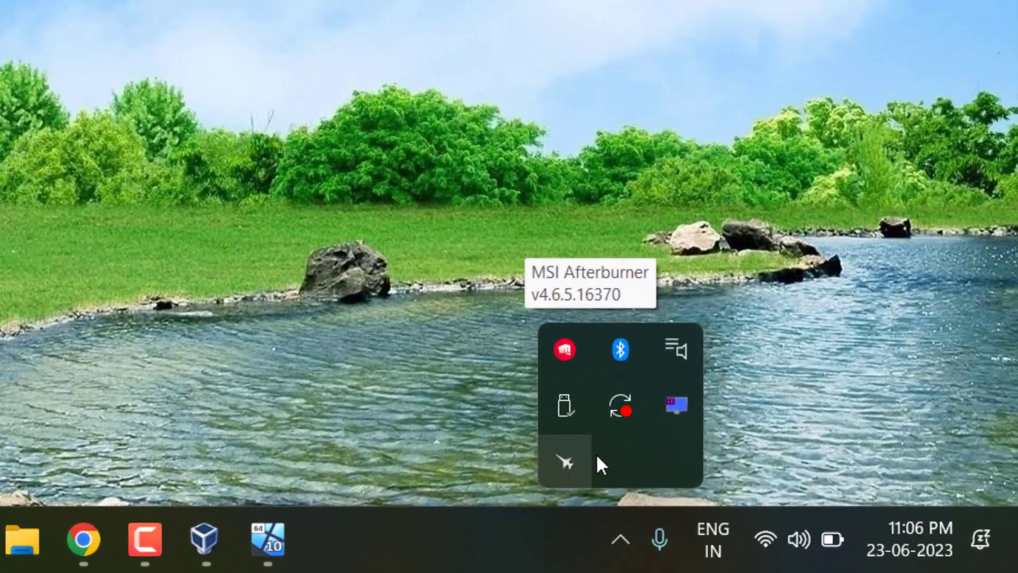
{"action": "right_click", "coordinate": [671, 408]}
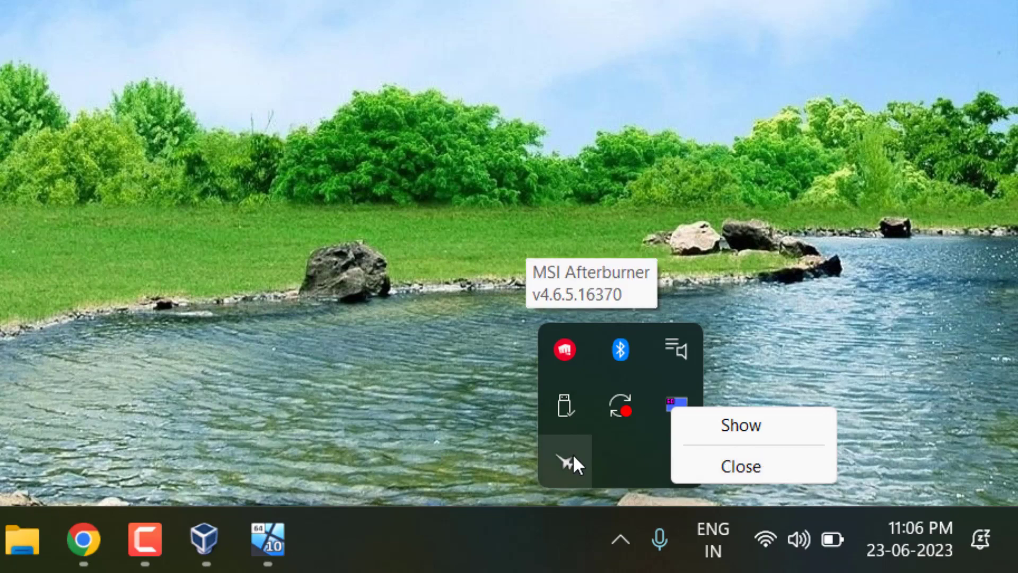
{"action": "right_click", "coordinate": [568, 471]}
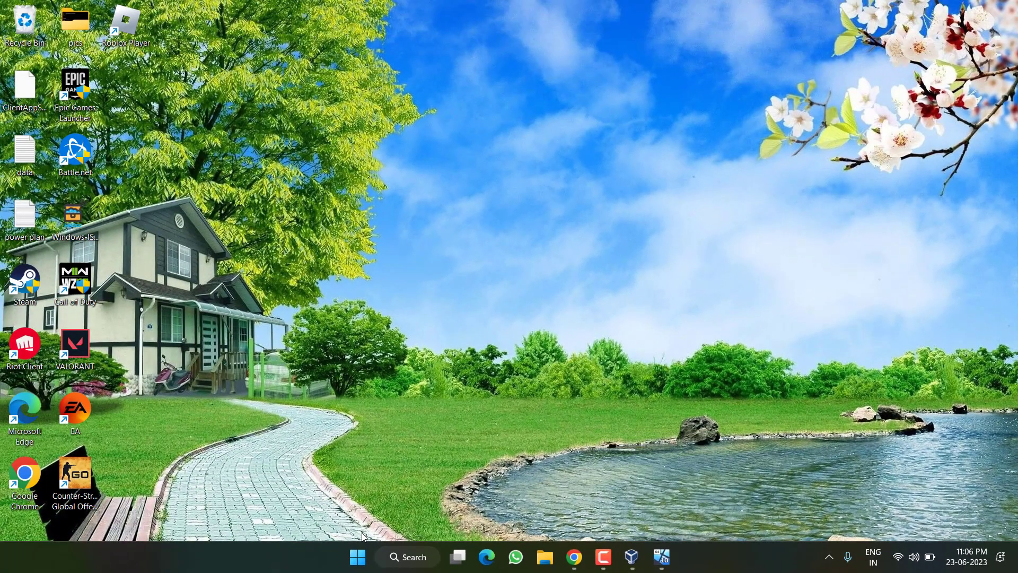
- Launch Task Manager from the taskbar and expand it to the detailed process view
{"action": "right_click", "coordinate": [370, 554]}
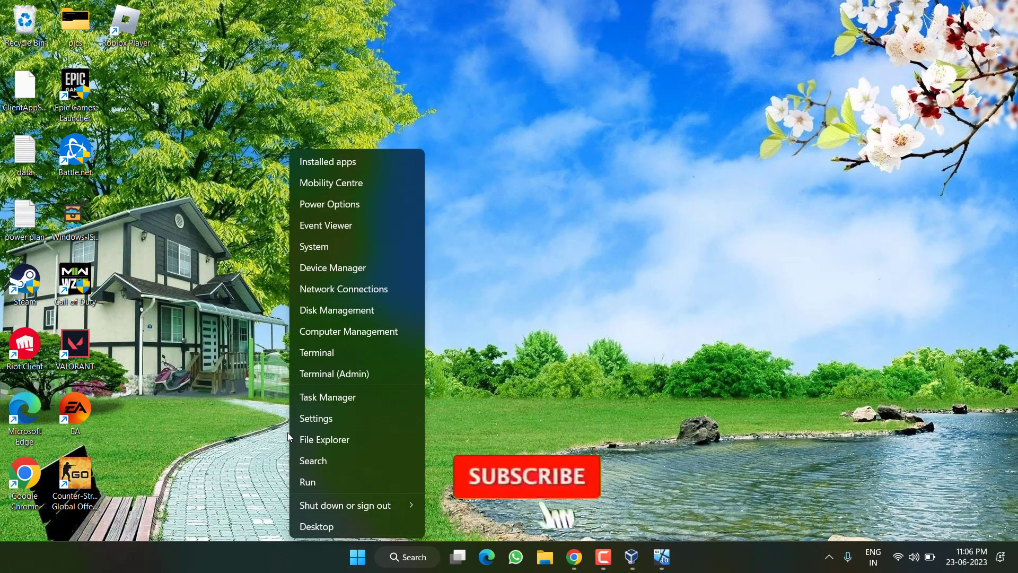
{"action": "left_click", "coordinate": [357, 396]}
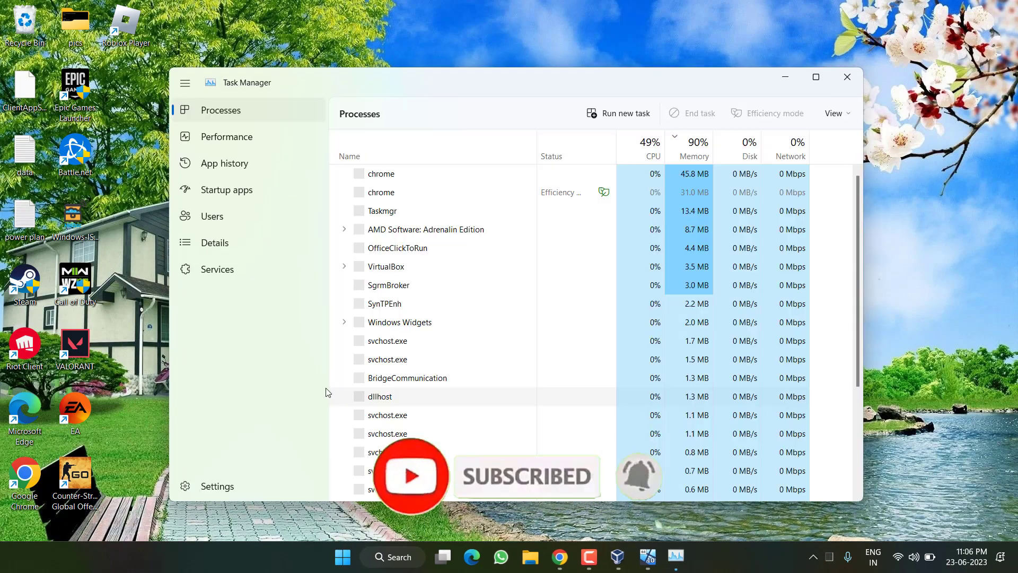
{"action": "left_click", "coordinate": [249, 244]}
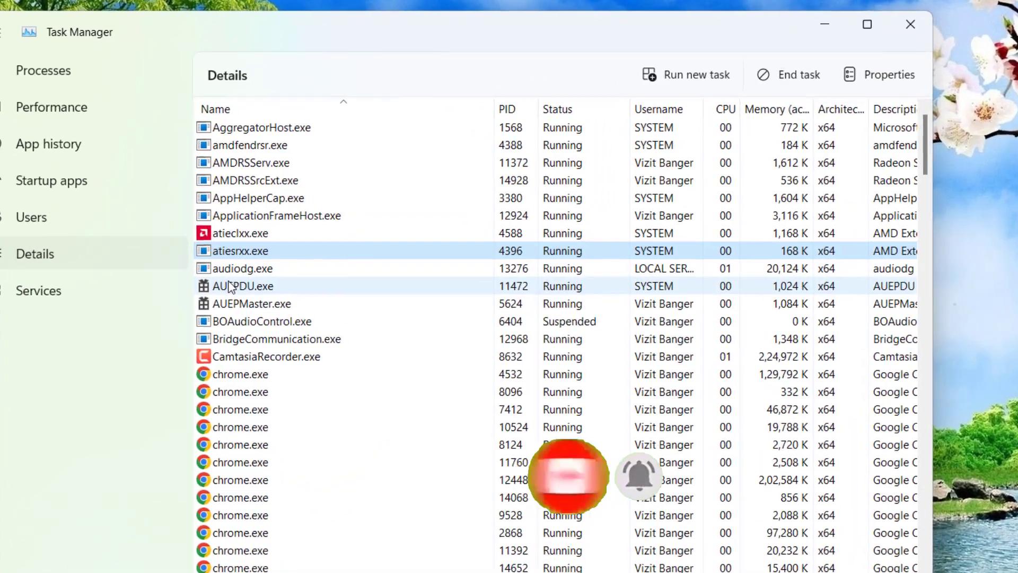
- End the MSIAfterburner.exe process in the Details list
{"action": "type", "text": "mo"}
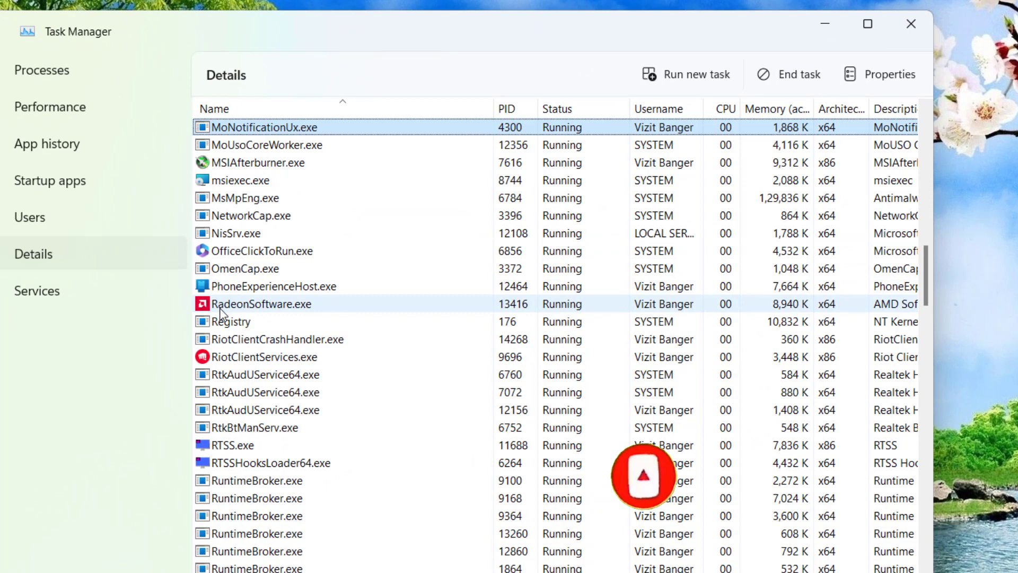
{"action": "left_click", "coordinate": [283, 164]}
{"action": "right_click", "coordinate": [281, 166]}
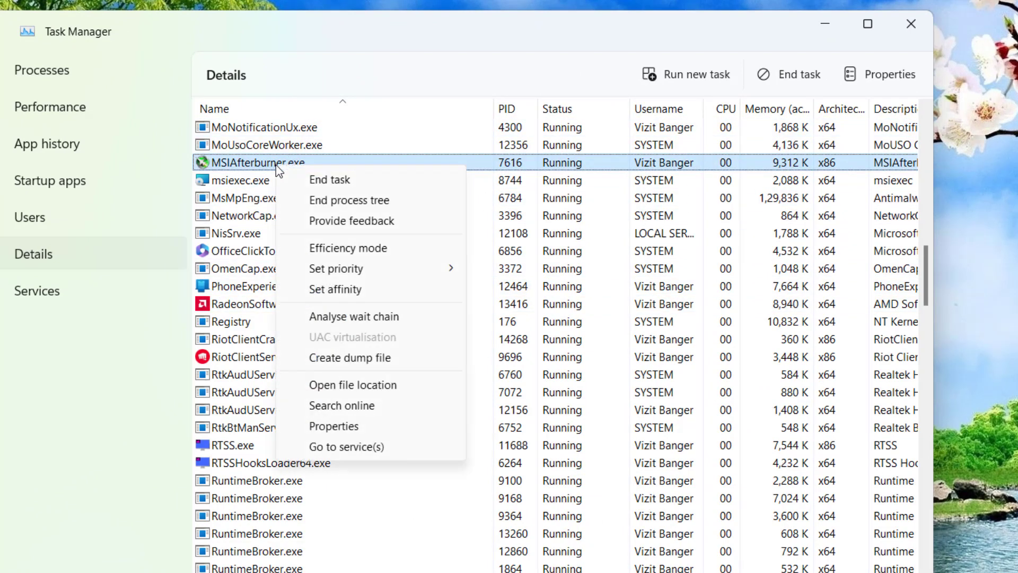
{"action": "left_click", "coordinate": [331, 180]}
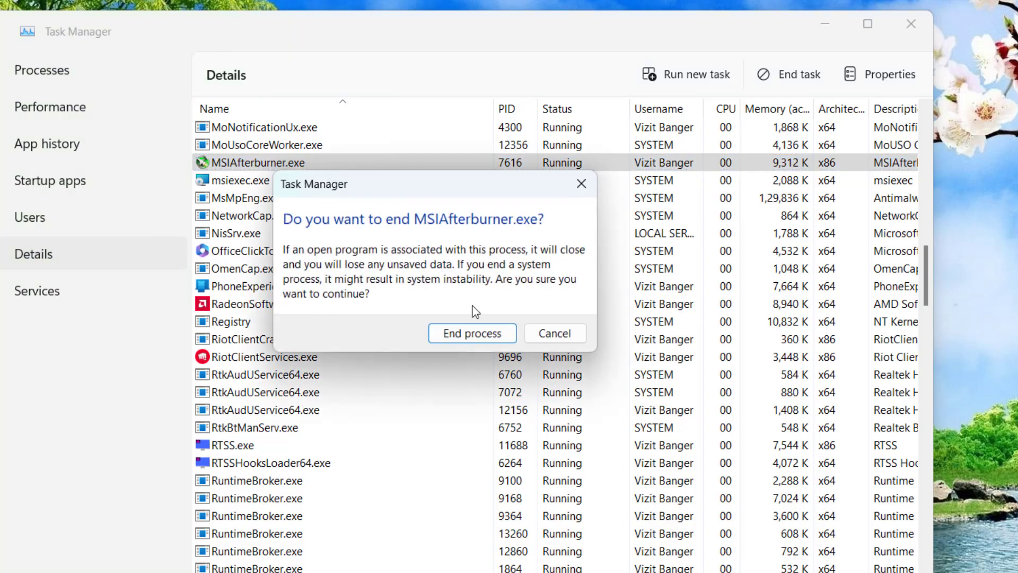
{"action": "left_click", "coordinate": [470, 335]}
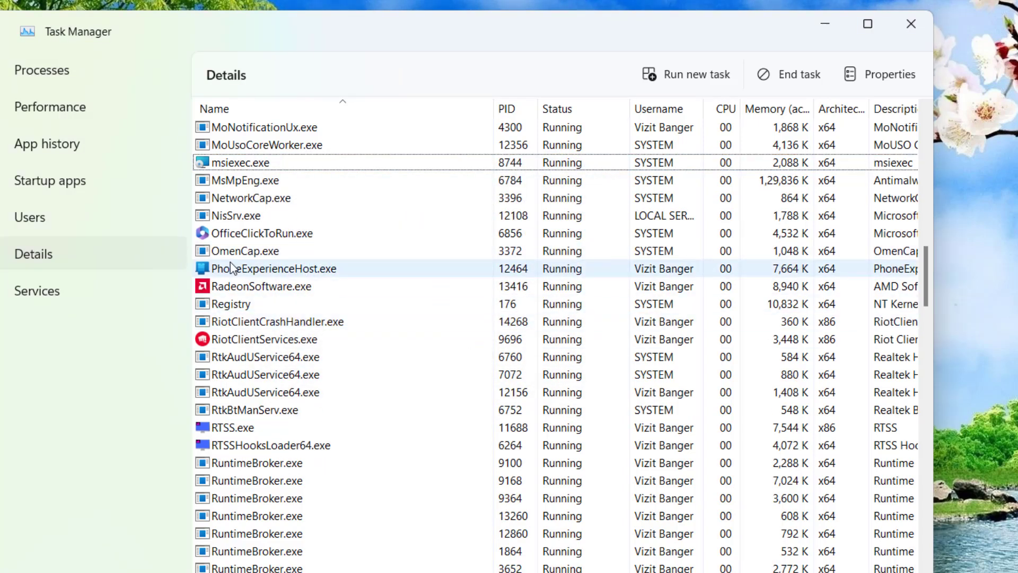
- Find and end the RTSS.exe process
{"action": "left_click", "coordinate": [214, 257]}
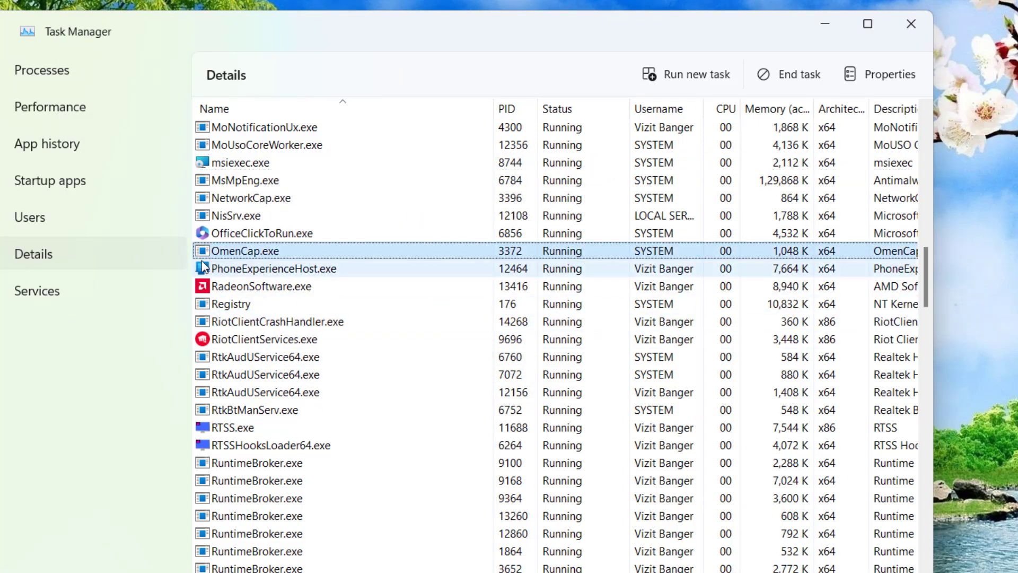
{"action": "key", "text": "r"}
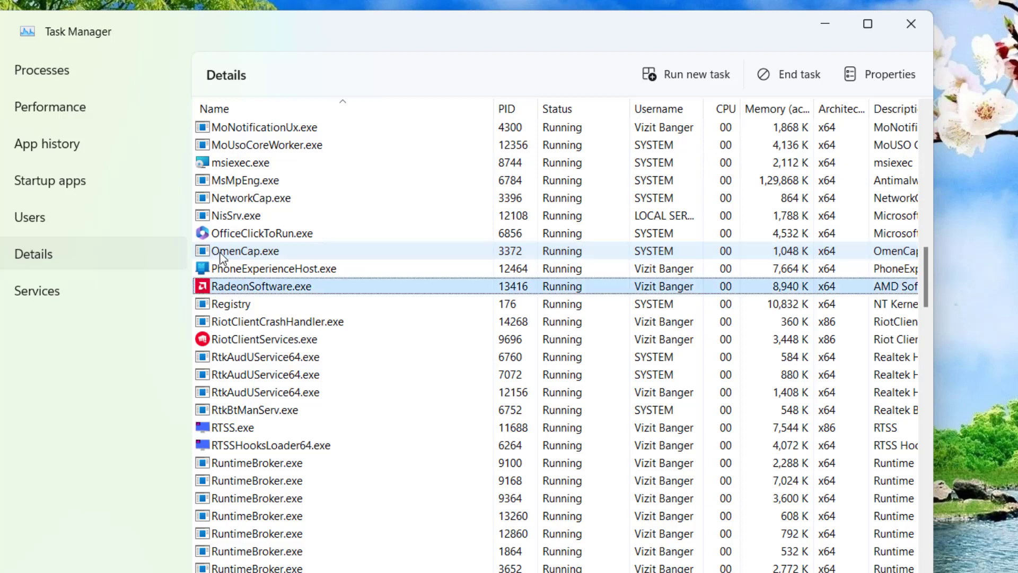
{"action": "left_click", "coordinate": [240, 433]}
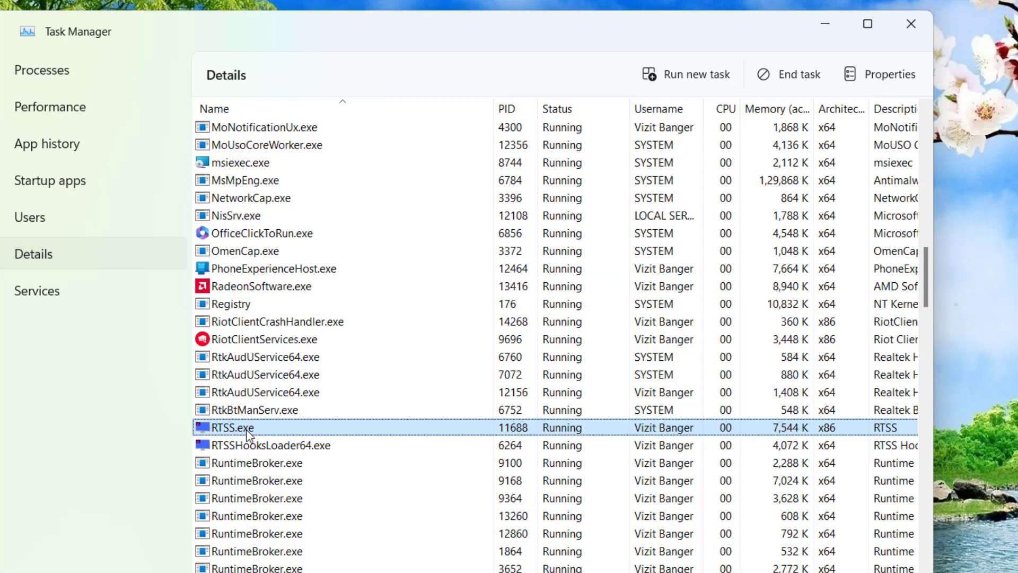
{"action": "right_click", "coordinate": [247, 432]}
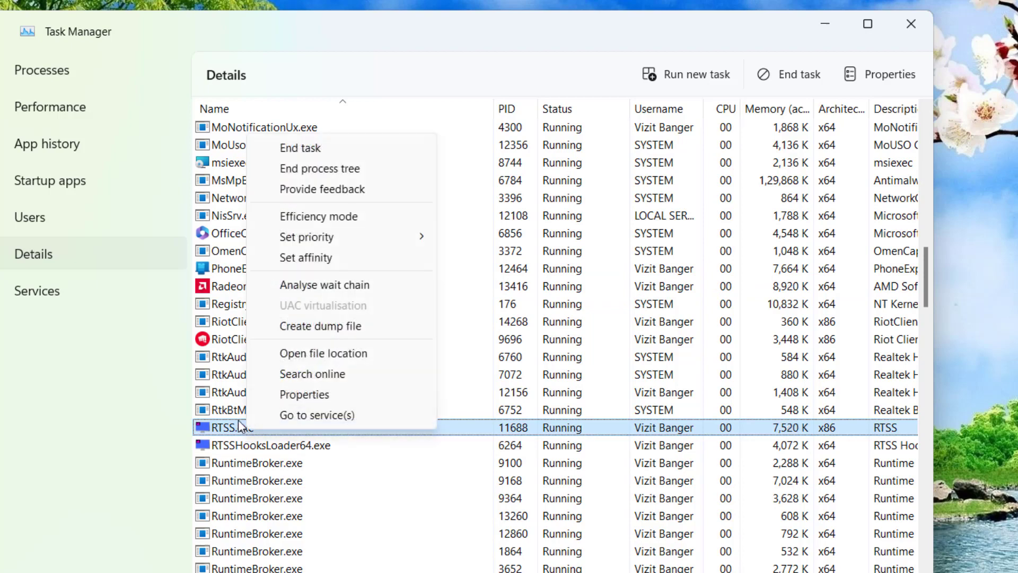
{"action": "left_click", "coordinate": [348, 142]}
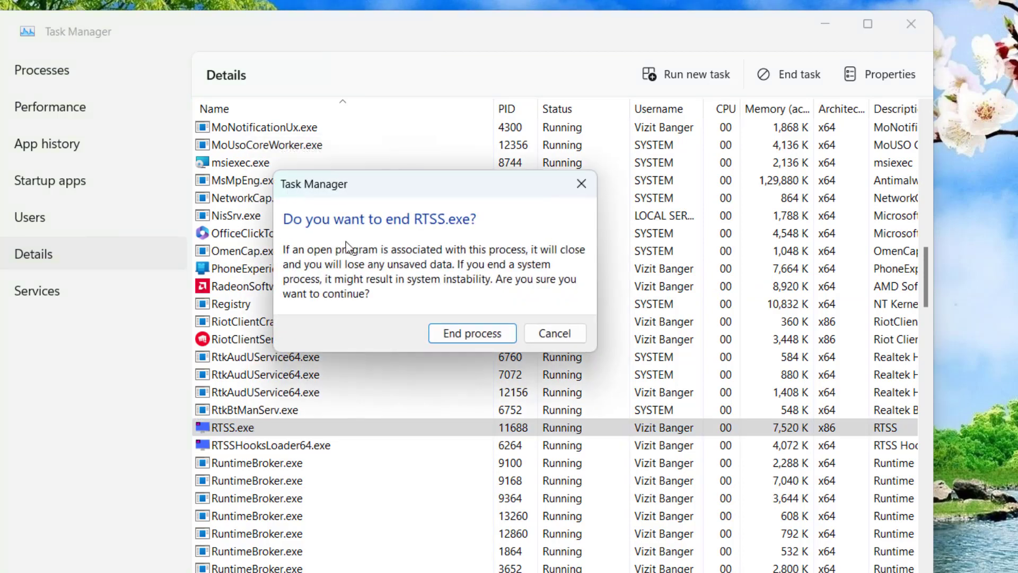
{"action": "left_click", "coordinate": [472, 333]}
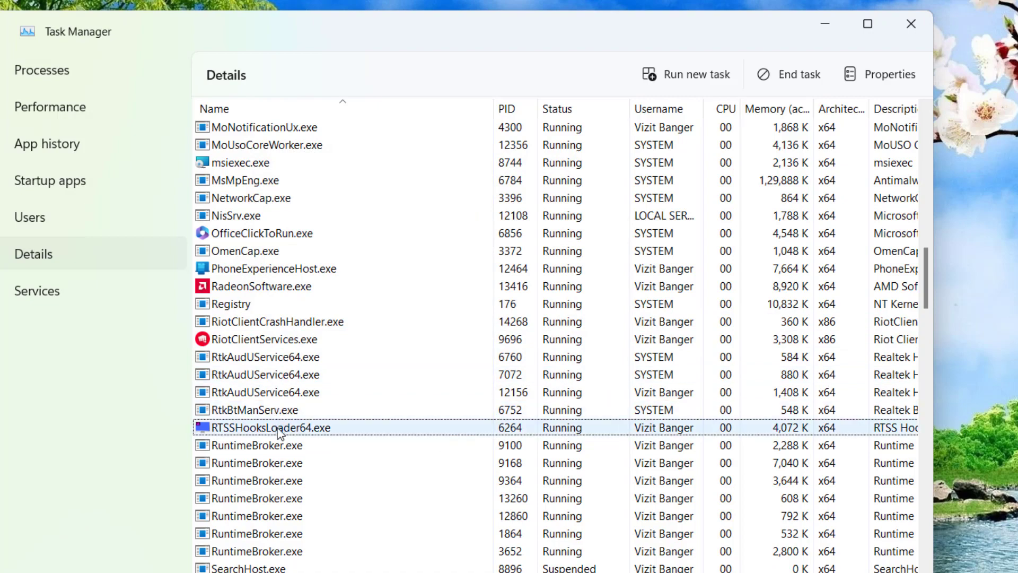
- End RTSSHooksLoader64.exe and close Task Manager
{"action": "right_click", "coordinate": [278, 426]}
{"action": "left_click", "coordinate": [353, 146]}
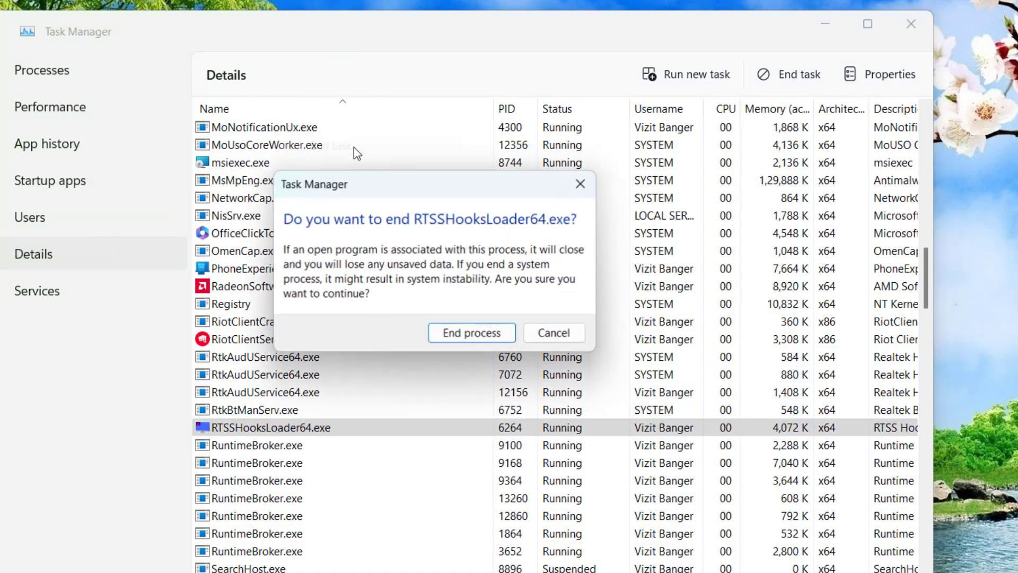
{"action": "left_click", "coordinate": [486, 334]}
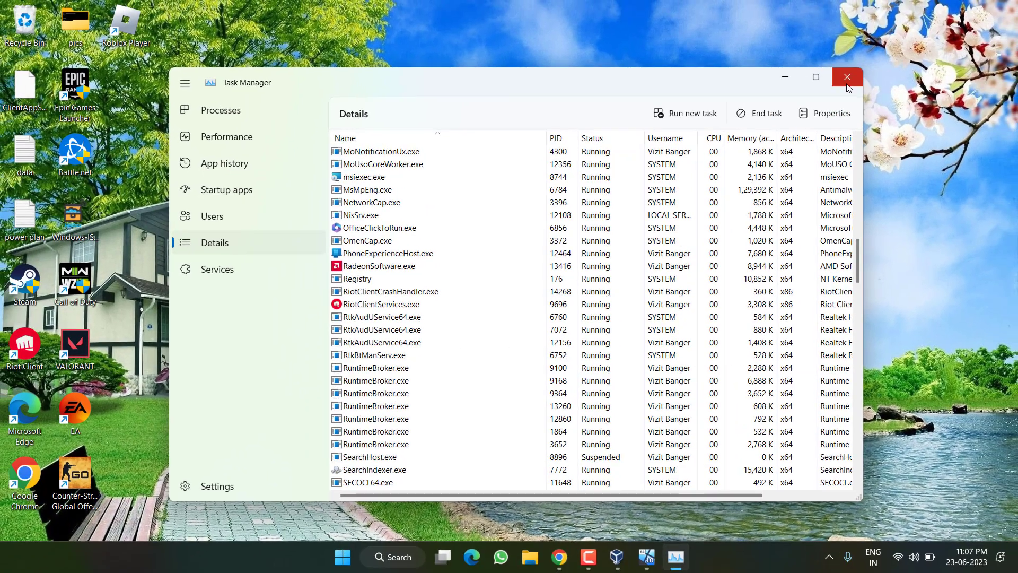
{"action": "left_click", "coordinate": [847, 79]}
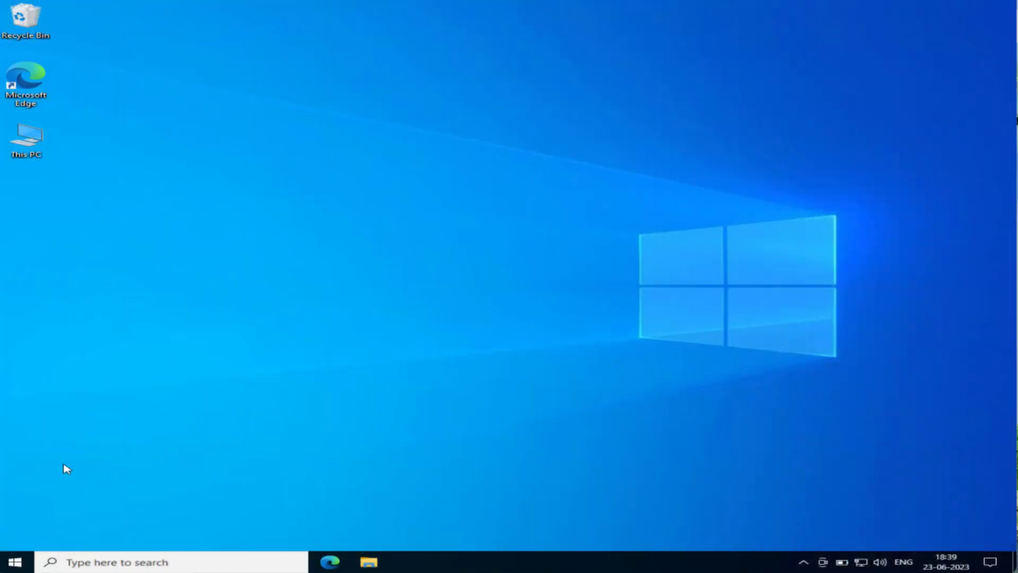
- Run lusrmgr.msc from the Start button's Run box
{"action": "right_click", "coordinate": [15, 558]}
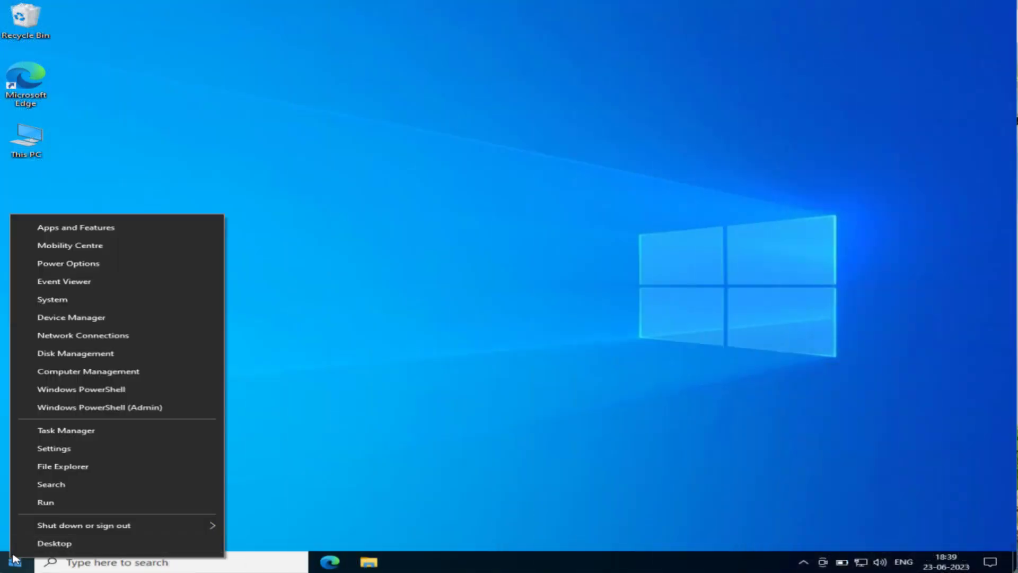
{"action": "left_click", "coordinate": [69, 502]}
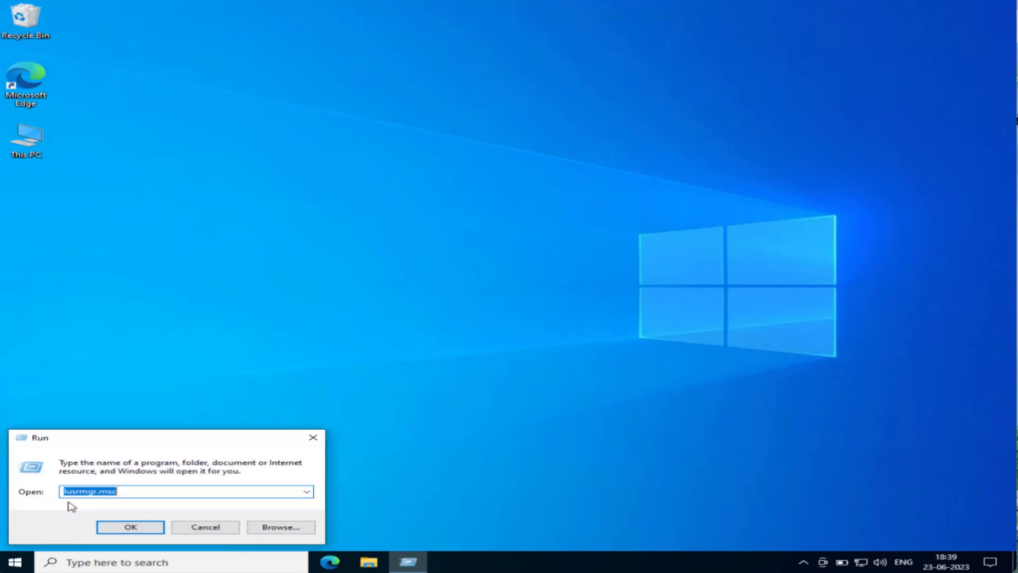
{"action": "key", "text": "End"}
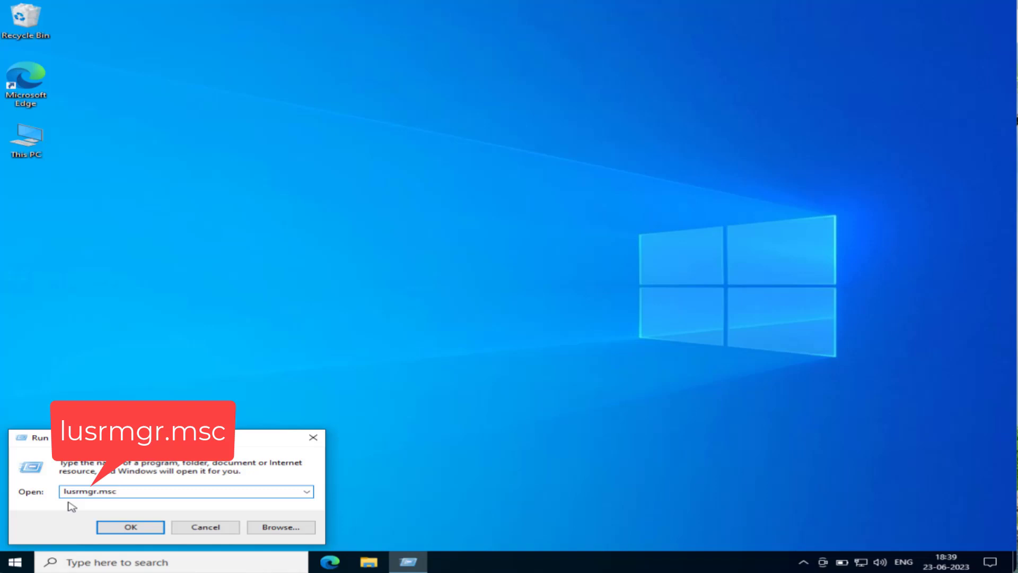
{"action": "key", "text": "Return"}
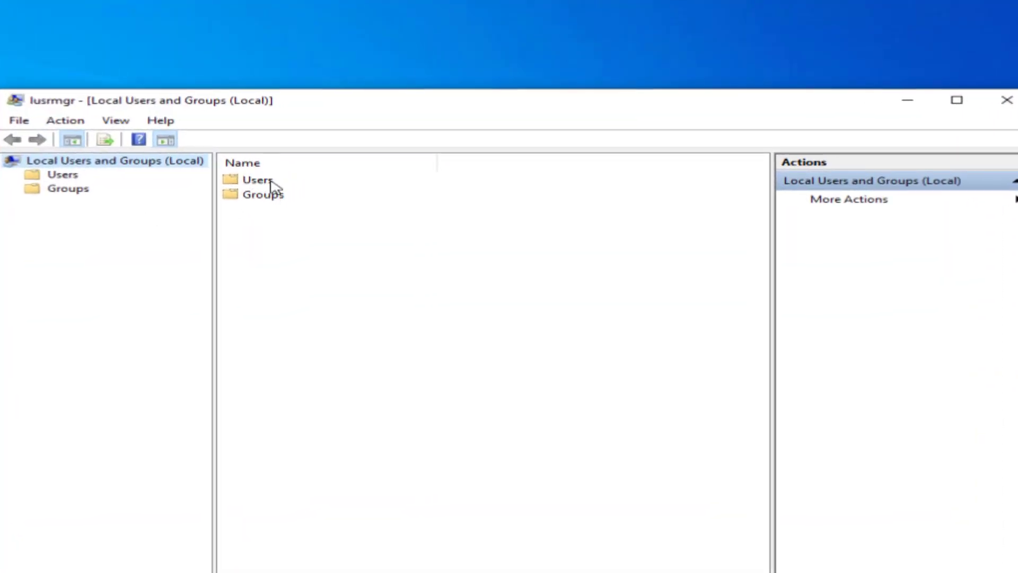
- Start a new user in the Users folder with user name and full name 'roblox'
{"action": "double_click", "coordinate": [272, 186]}
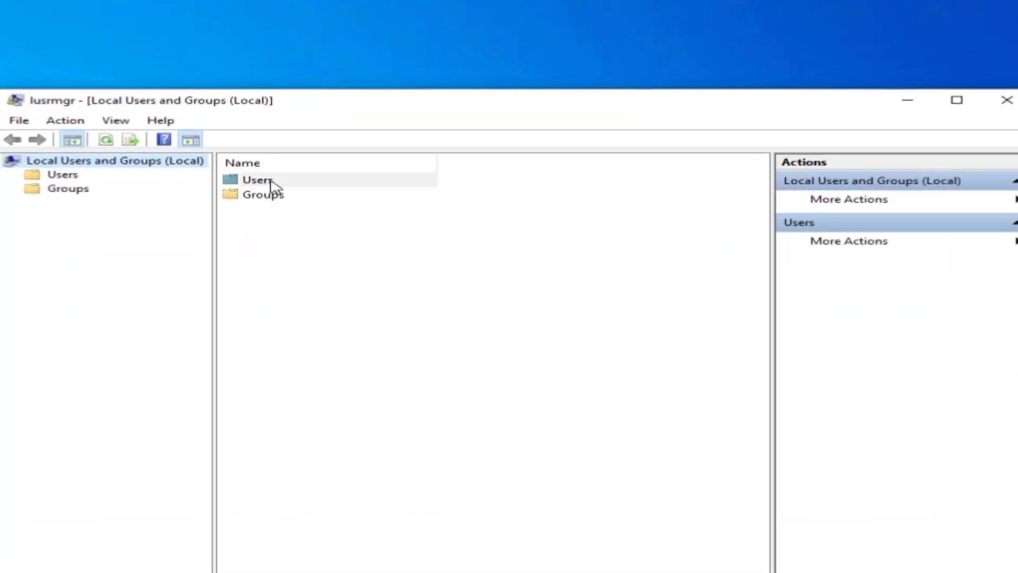
{"action": "right_click", "coordinate": [292, 307]}
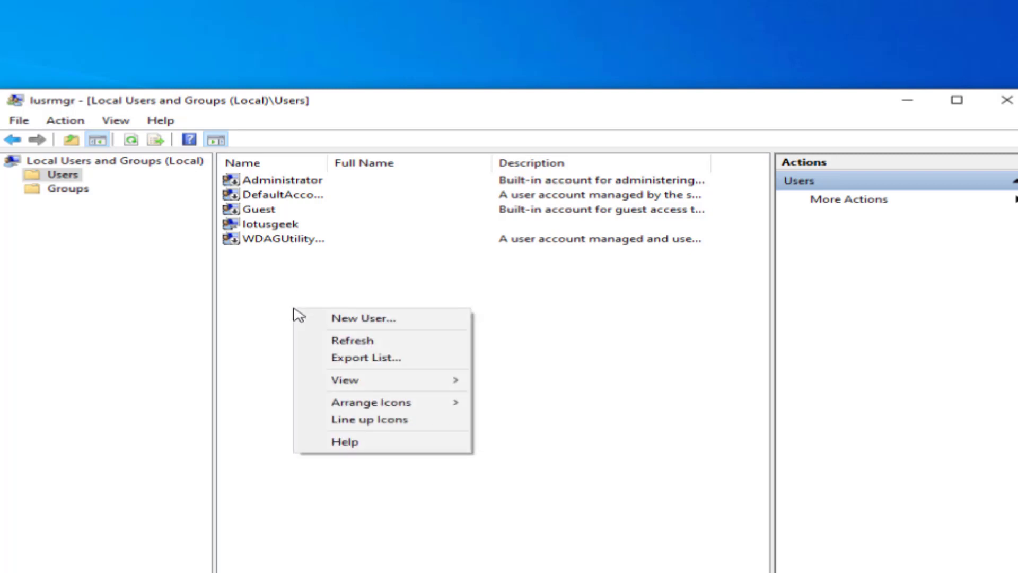
{"action": "left_click", "coordinate": [417, 321]}
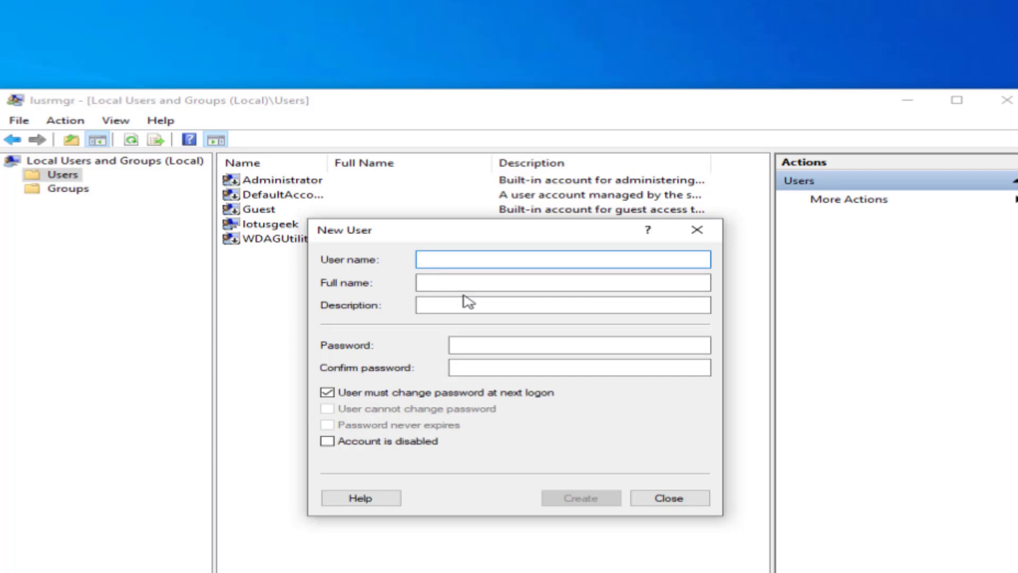
{"action": "type", "text": "roblox"}
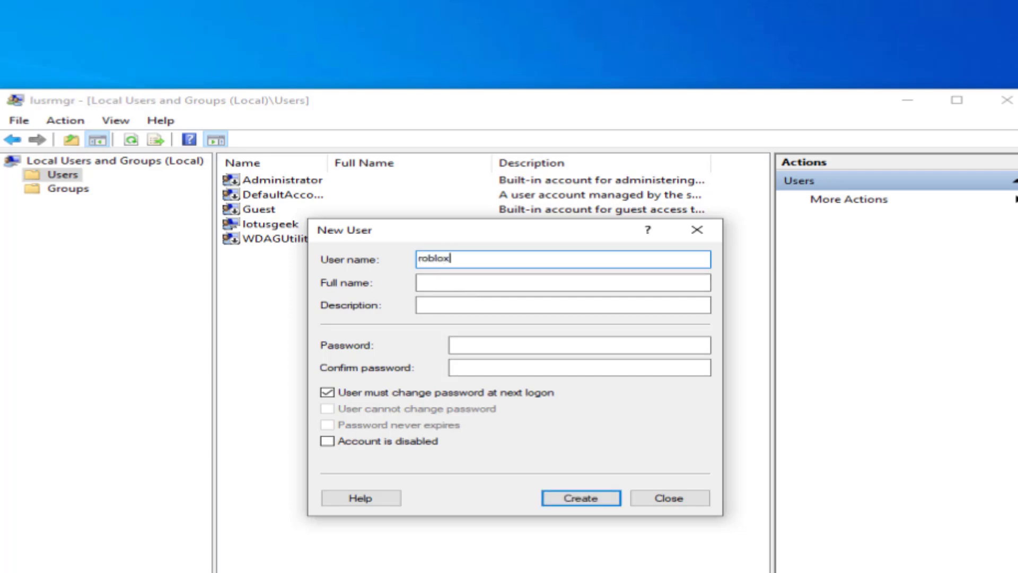
{"action": "key", "text": "Tab"}
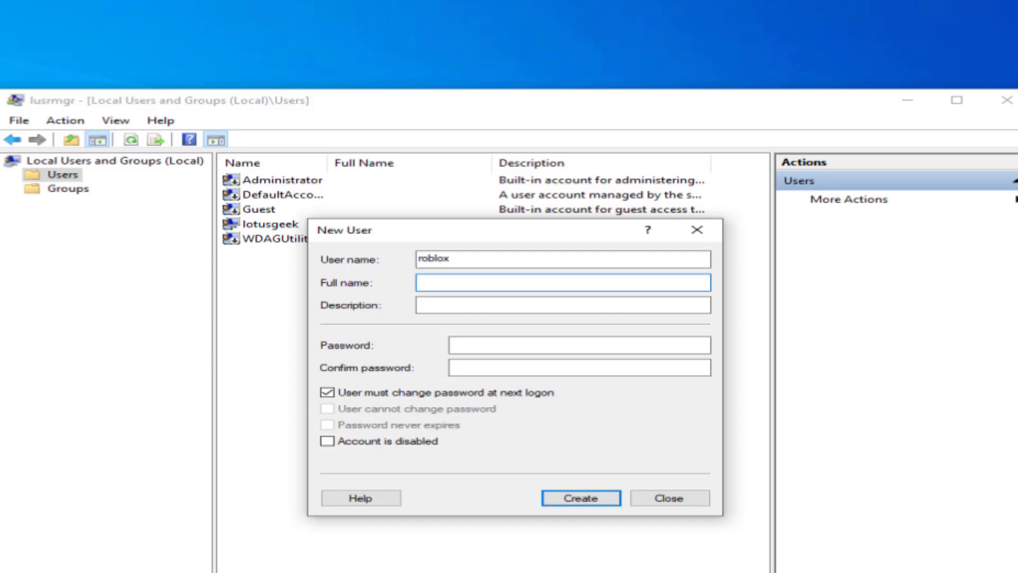
{"action": "type", "text": "roblox"}
{"action": "key", "text": "Tab"}
- Add the description and the account password, untick forced password change, and create the user
{"action": "key", "text": "ctrl+v"}
{"action": "key", "text": "Tab"}
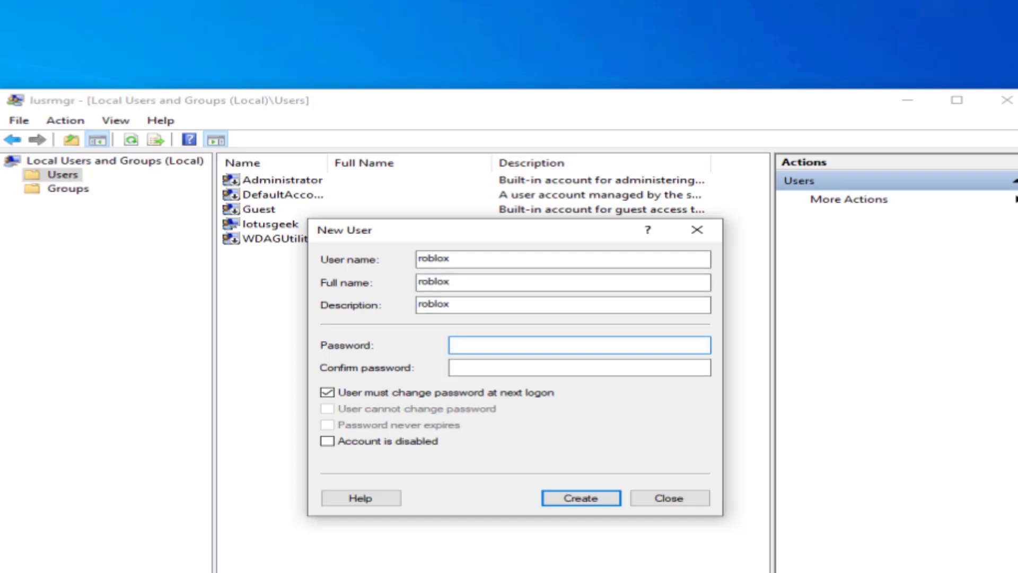
{"action": "type", "text": "roblox1234"}
{"action": "key", "text": "Tab"}
{"action": "type", "text": "roblox1234"}
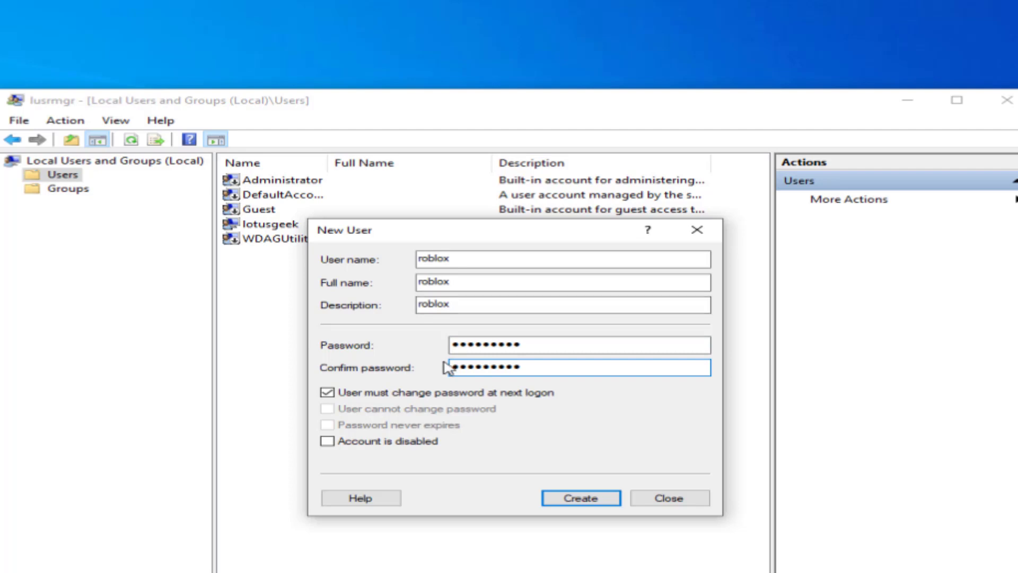
{"action": "left_click", "coordinate": [397, 393]}
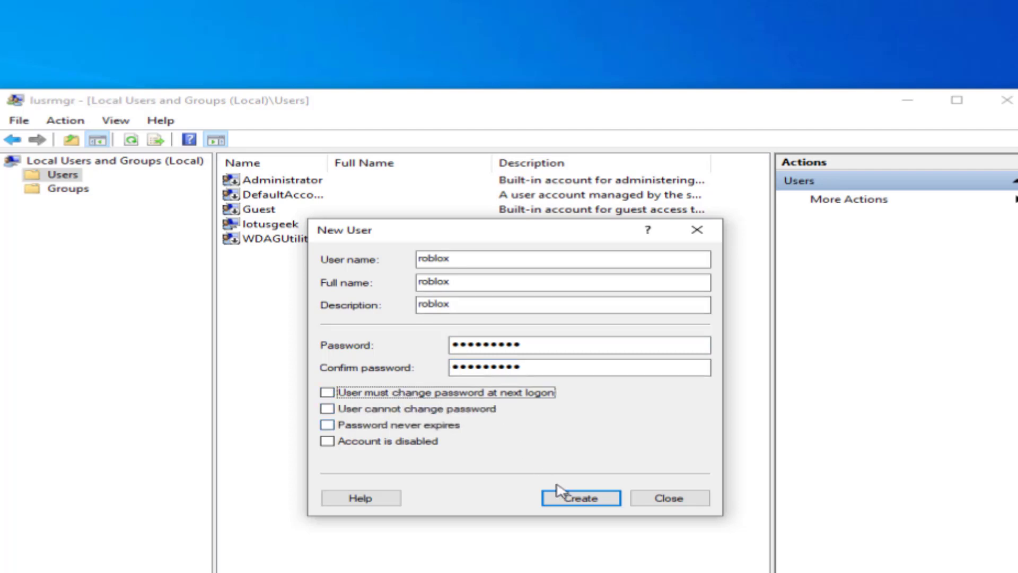
{"action": "left_click", "coordinate": [584, 498]}
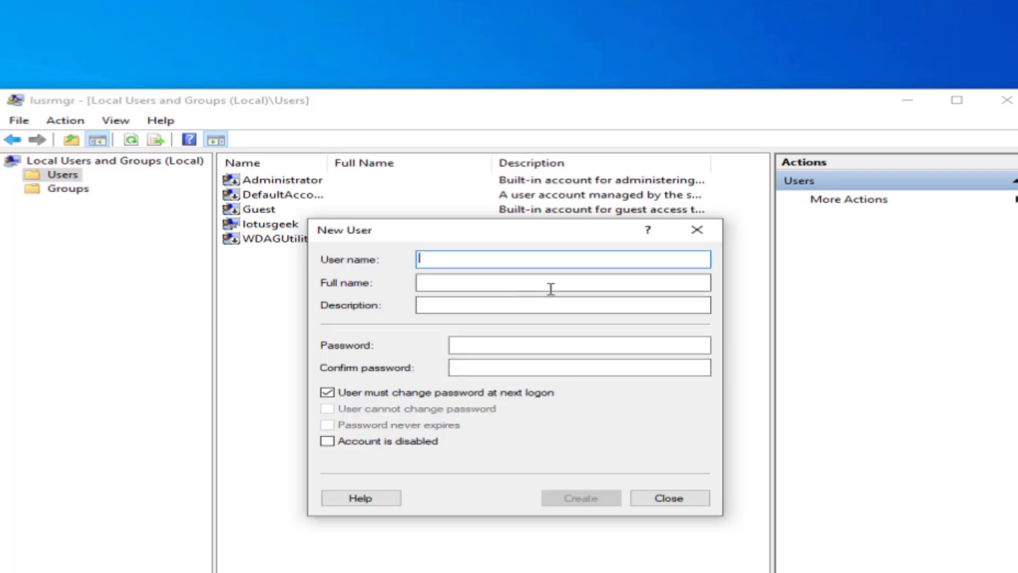
{"action": "left_click", "coordinate": [662, 498]}
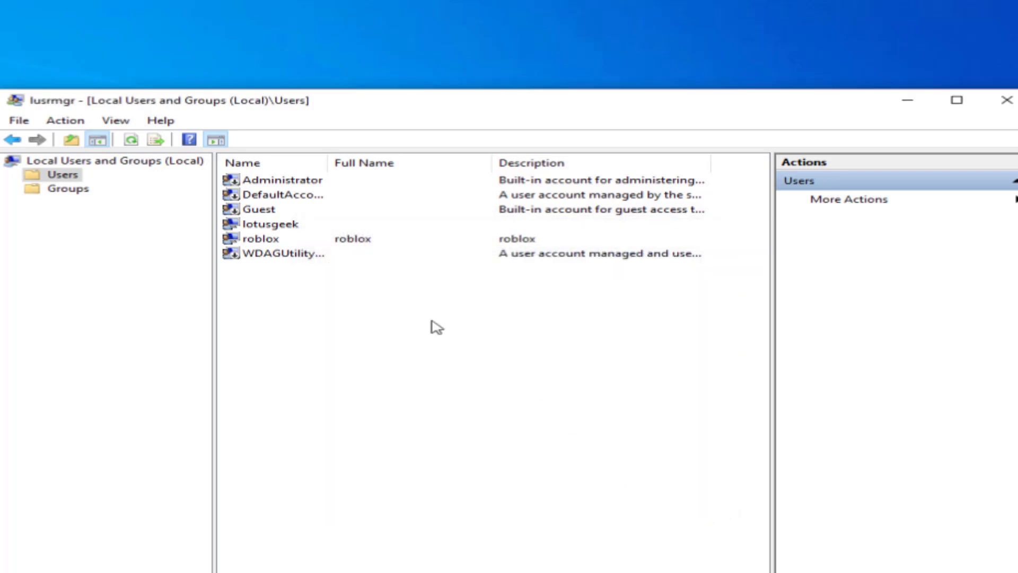
{"action": "left_click", "coordinate": [261, 240]}
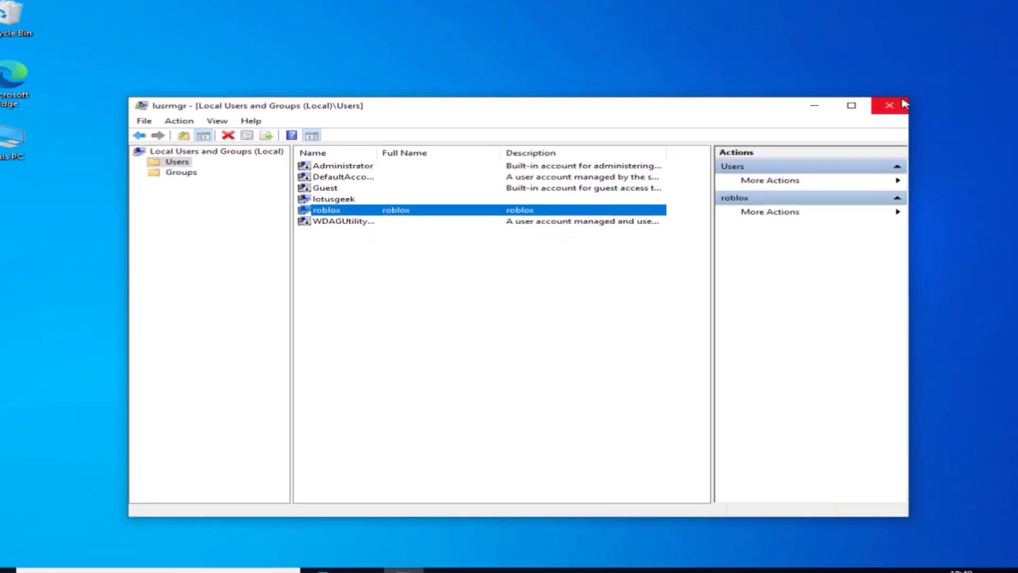
- Close Local Users and Groups, switch to the roblox account from Start, and enter its password
{"action": "key", "text": "alt+F4"}
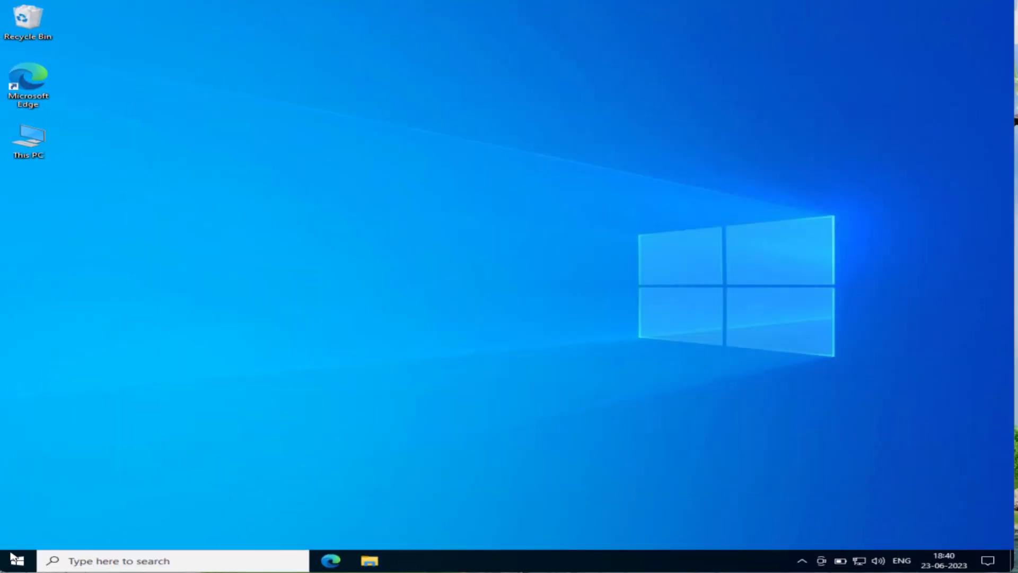
{"action": "left_click", "coordinate": [18, 561]}
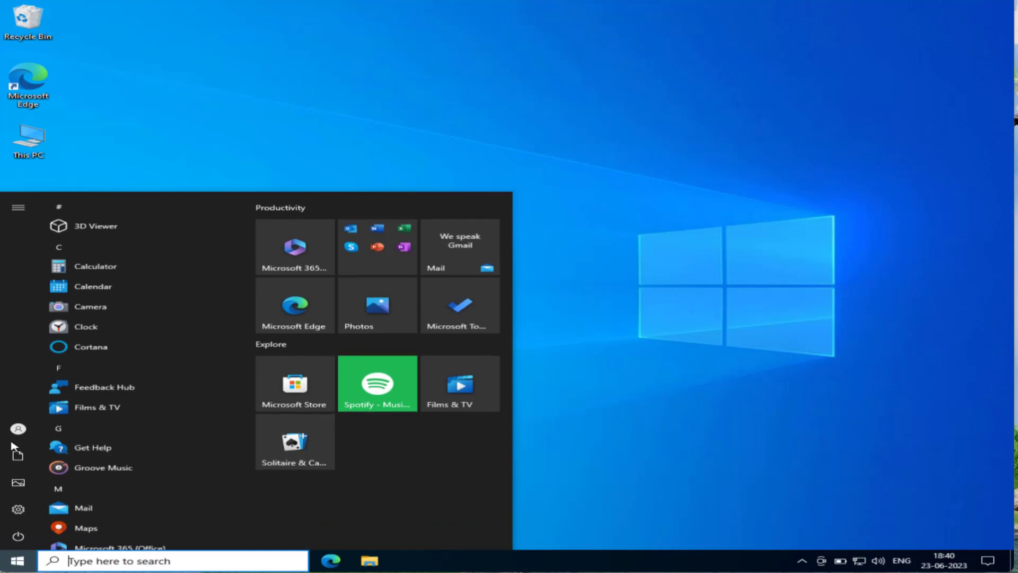
{"action": "mouse_move", "coordinate": [31, 425]}
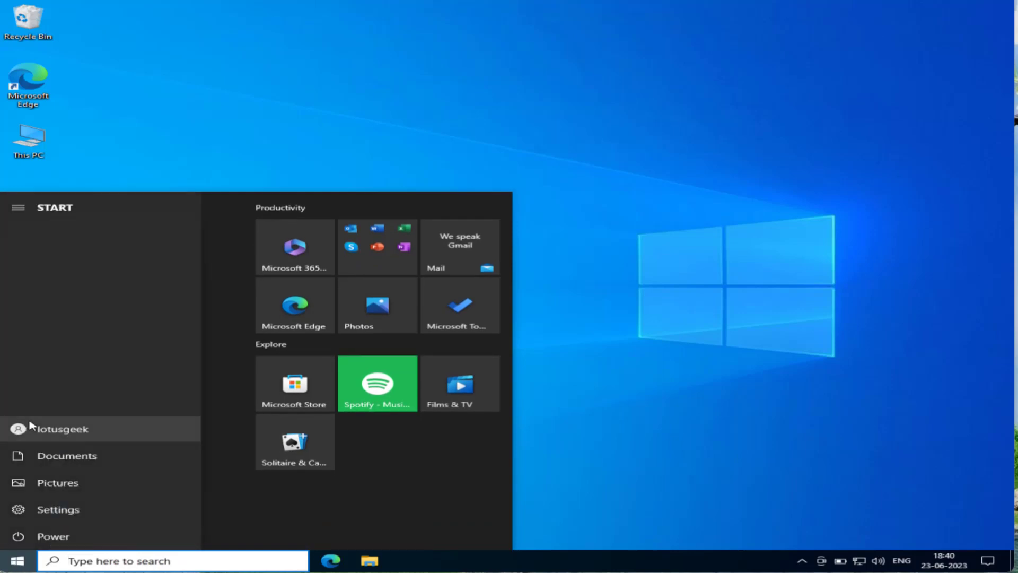
{"action": "left_click", "coordinate": [31, 426]}
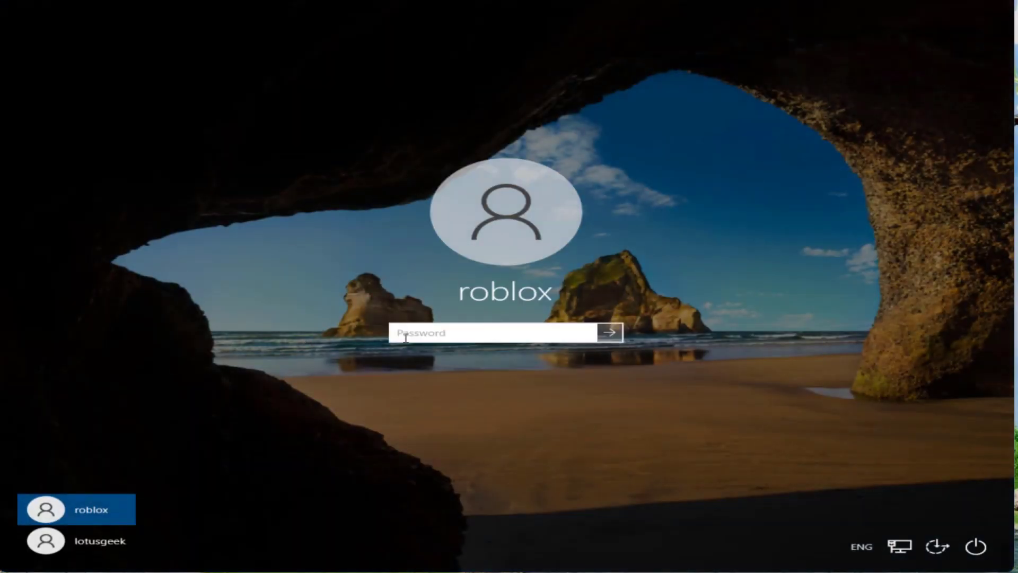
{"action": "type", "text": "1234"}
{"action": "key", "text": "Return"}
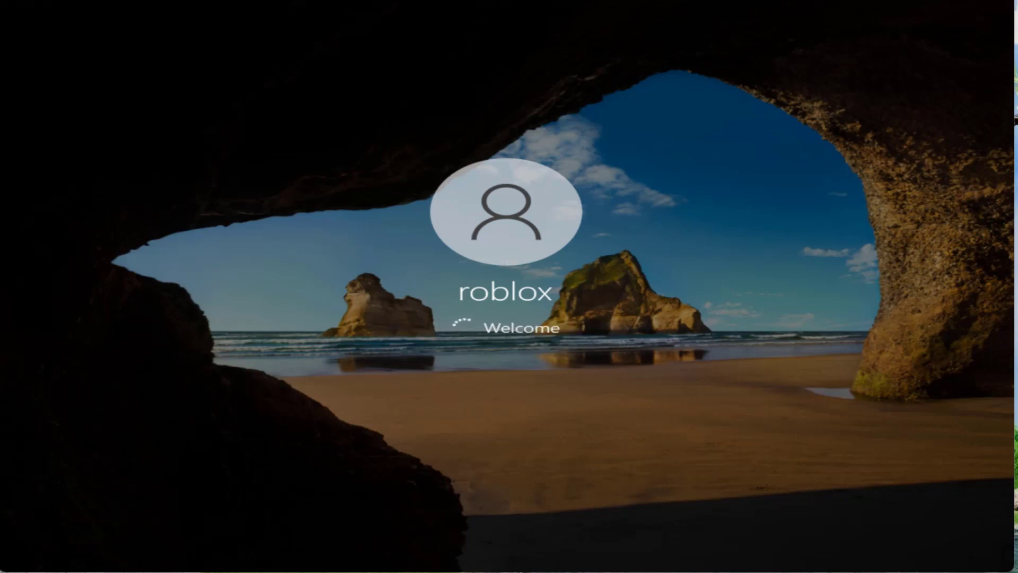